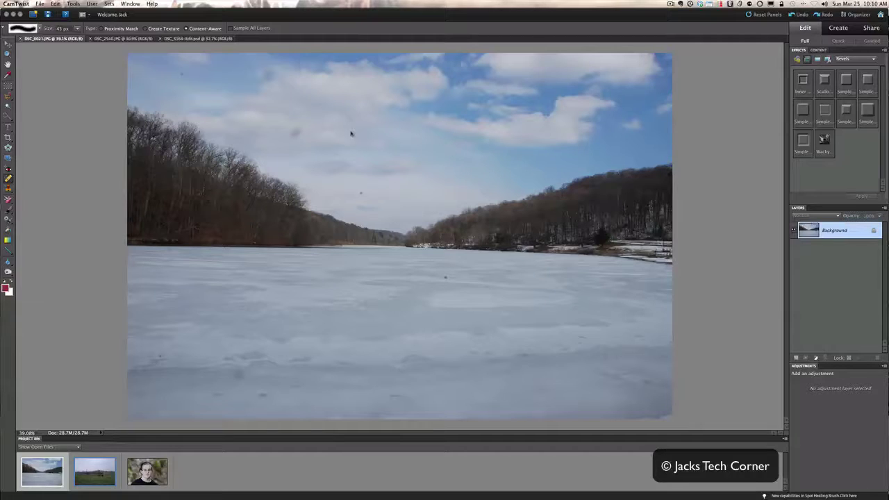
Step: Remove the small dark spot in the upper-left sky with the Spot Healing Brush
{"action": "left_click", "coordinate": [8, 179]}
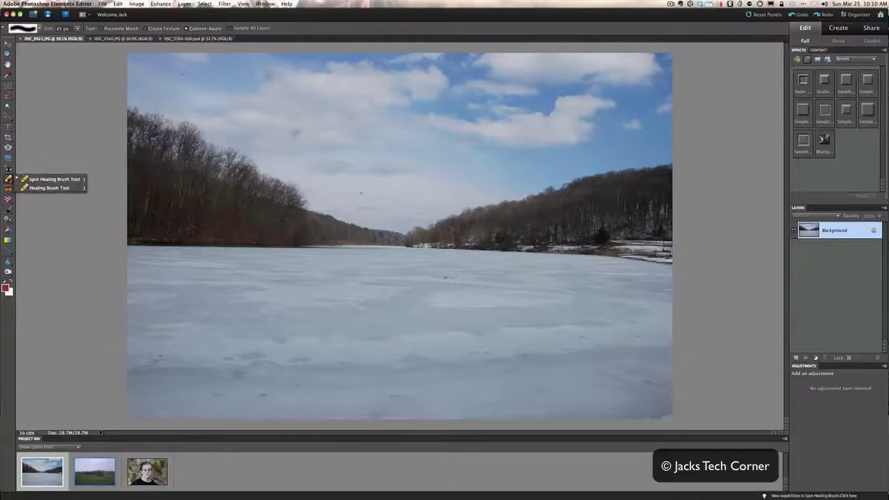
{"action": "left_click", "coordinate": [53, 179]}
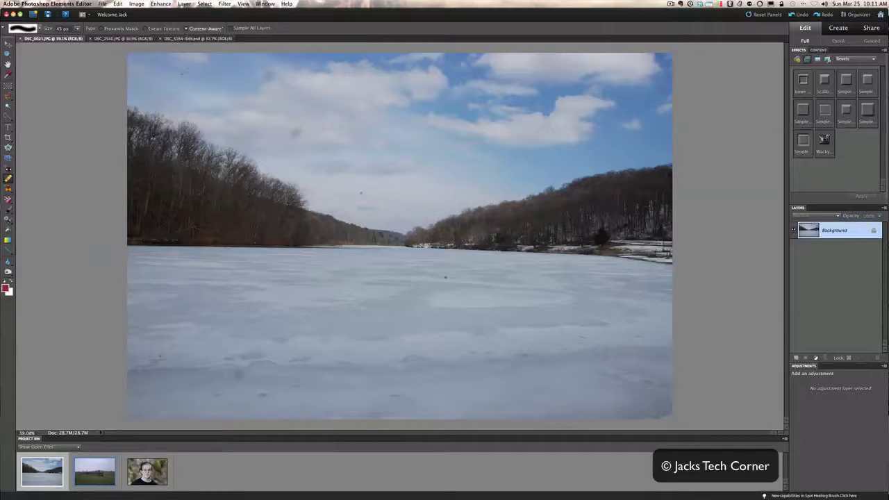
{"action": "left_click", "coordinate": [183, 74]}
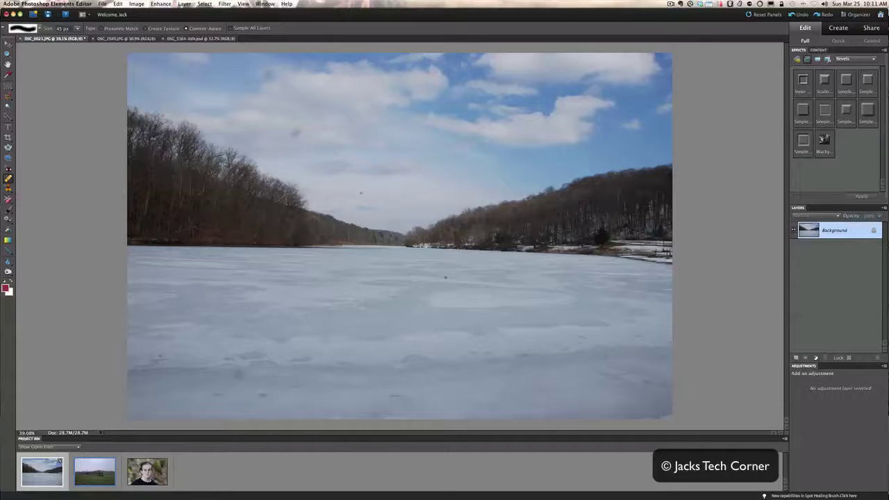
Step: Enlarge the healing brush to 100 px and paint over the two larger smudges in the clouds
{"action": "key", "text": "bracketright"}
{"action": "key", "text": "bracketright"}
{"action": "key", "text": "bracketright"}
{"action": "key", "text": "bracketright"}
{"action": "left_click_drag", "start_coordinate": [281, 75], "coordinate": [261, 77]}
{"action": "left_click_drag", "start_coordinate": [316, 123], "coordinate": [294, 134]}
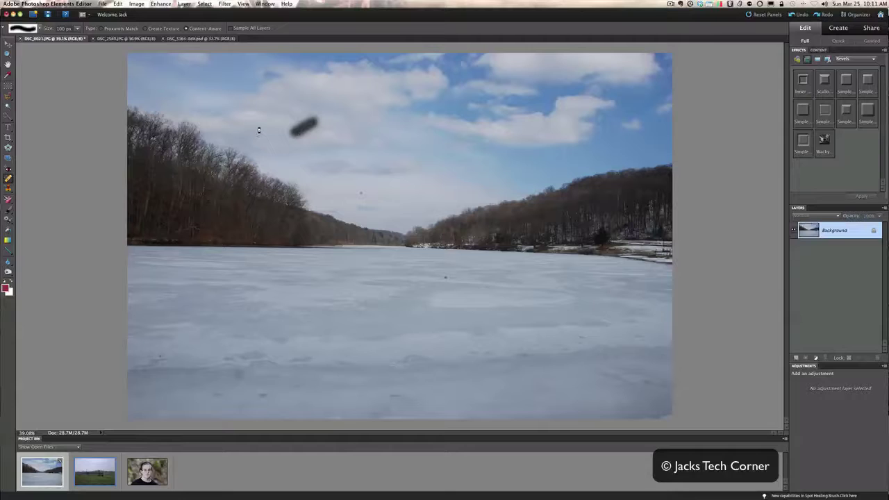
Step: Reduce the healing brush to 20 px and heal the small spots low in the sky between the hills
{"action": "key", "text": "bracketleft"}
{"action": "key", "text": "bracketleft"}
{"action": "key", "text": "bracketleft"}
{"action": "key", "text": "bracketleft"}
{"action": "key", "text": "bracketleft"}
{"action": "key", "text": "bracketleft"}
{"action": "key", "text": "bracketleft"}
{"action": "key", "text": "bracketleft"}
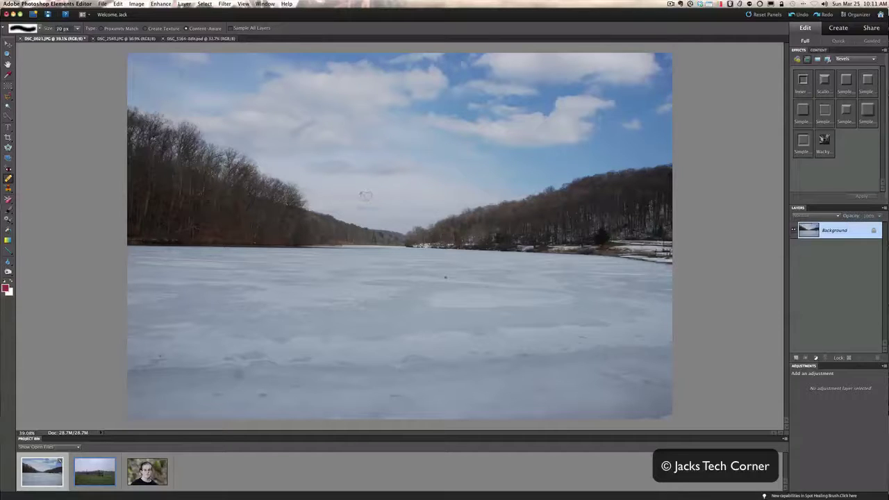
{"action": "left_click", "coordinate": [365, 195]}
{"action": "left_click", "coordinate": [344, 182]}
Step: Cover the remaining small spots low in the sky with the Clone Stamp tool at 100 px
{"action": "left_click", "coordinate": [8, 189]}
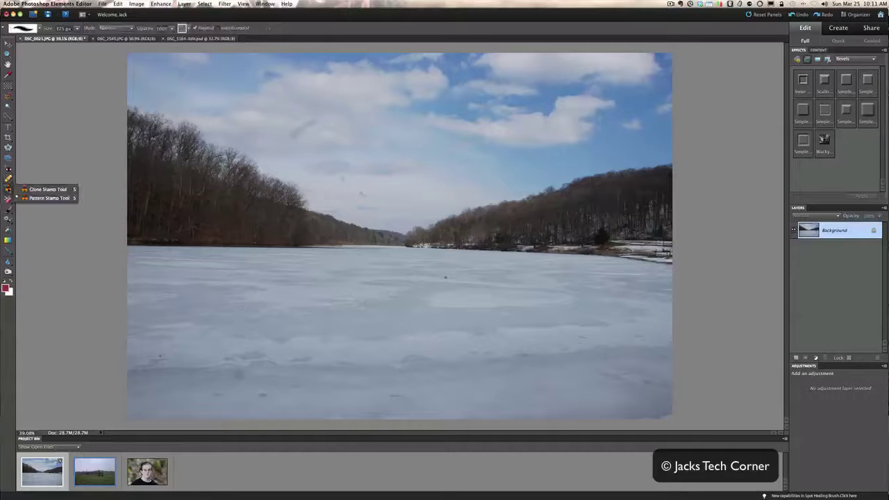
{"action": "left_click", "coordinate": [42, 188]}
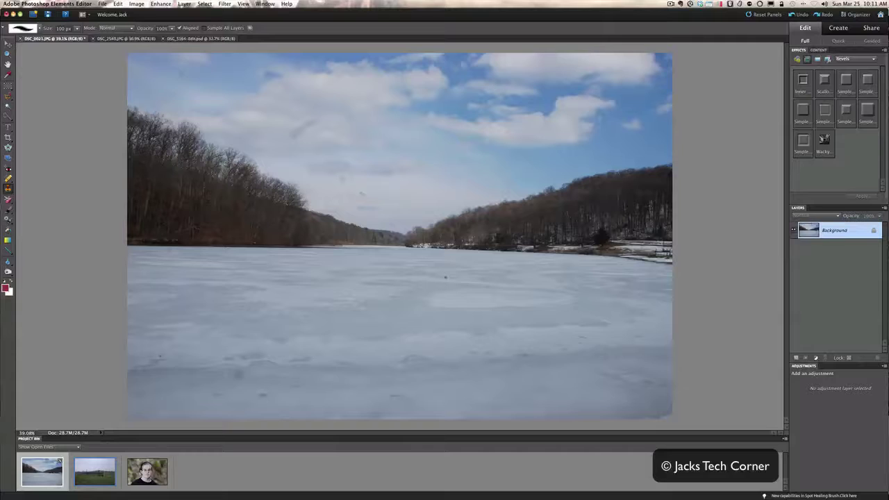
{"action": "key", "text": "super+Tab"}
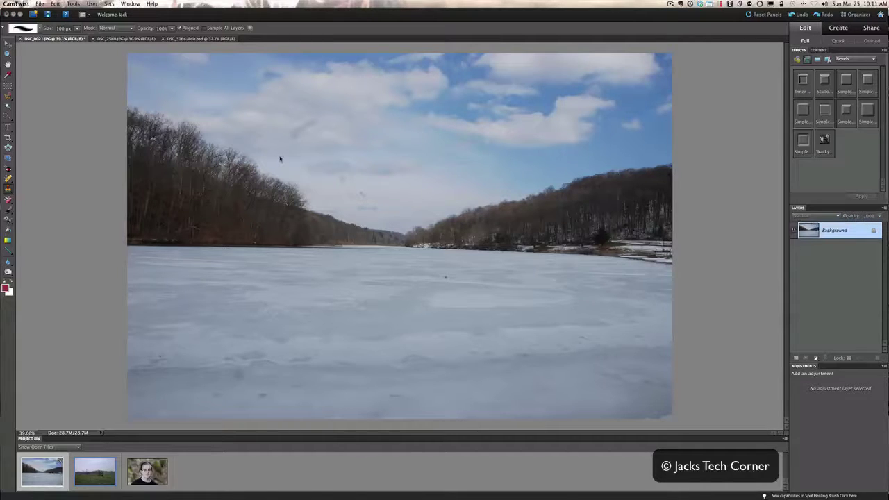
{"action": "left_click", "coordinate": [353, 176]}
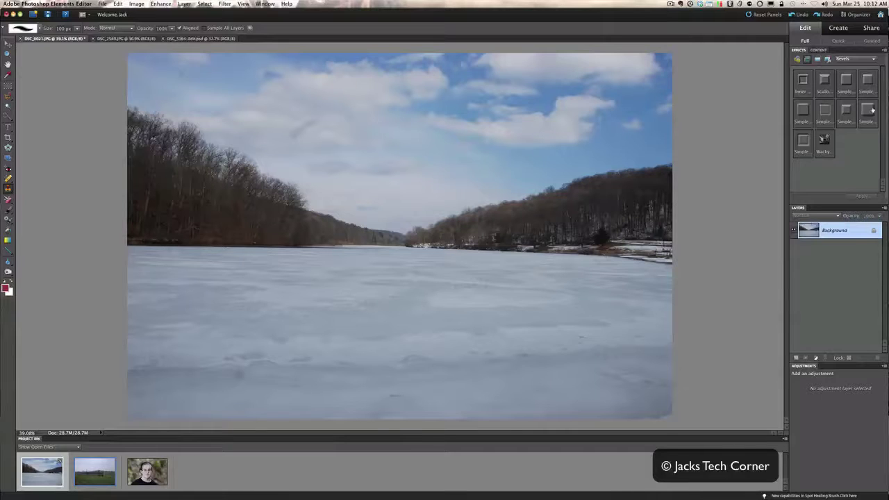
Step: Switch to Quick edit mode, try the automatic Smart Fix on the lake photo and reset it
{"action": "left_click", "coordinate": [838, 41]}
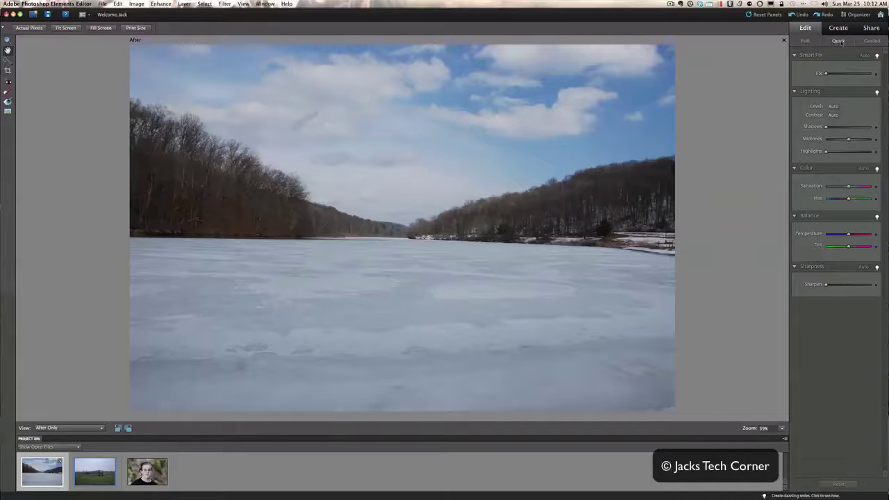
{"action": "left_click", "coordinate": [842, 42]}
{"action": "left_click", "coordinate": [864, 56]}
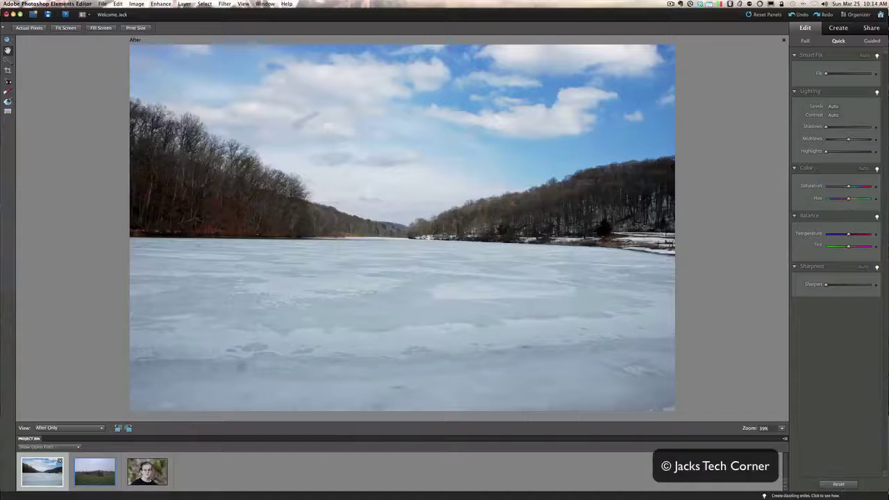
{"action": "left_click", "coordinate": [839, 485]}
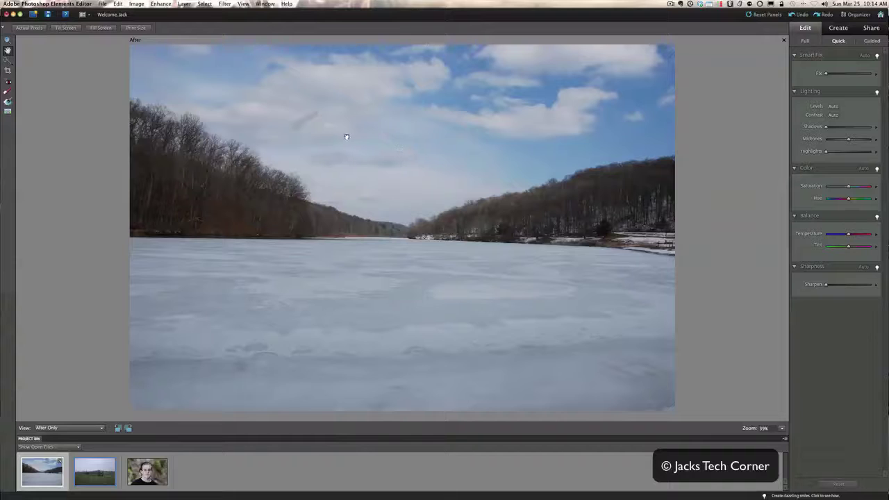
Step: Select the wooded hillsides on both sides of the lake with the Quick Selection tool
{"action": "left_click", "coordinate": [7, 60]}
{"action": "left_click", "coordinate": [8, 60]}
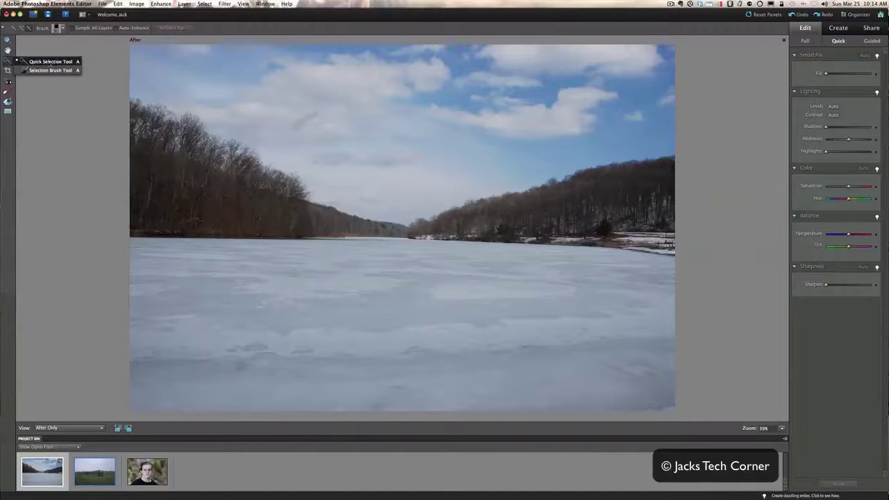
{"action": "left_click", "coordinate": [43, 64]}
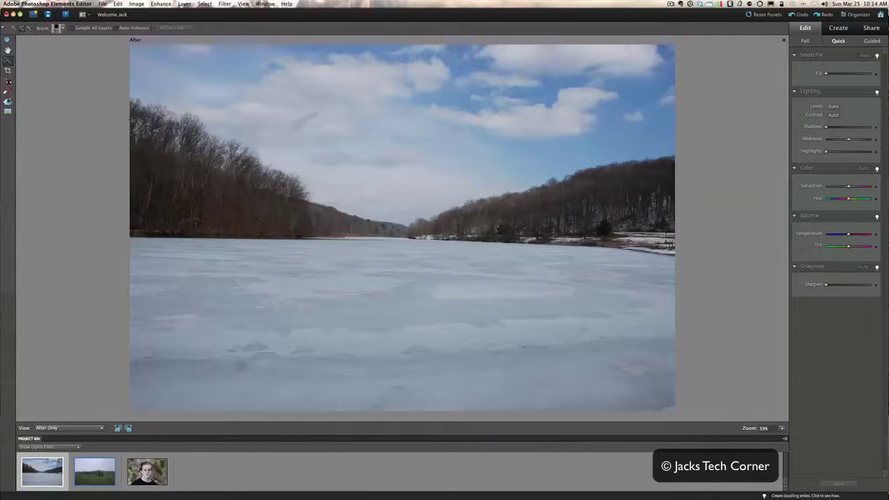
{"action": "left_click_drag", "start_coordinate": [137, 119], "coordinate": [247, 187]}
{"action": "left_click", "coordinate": [322, 212]}
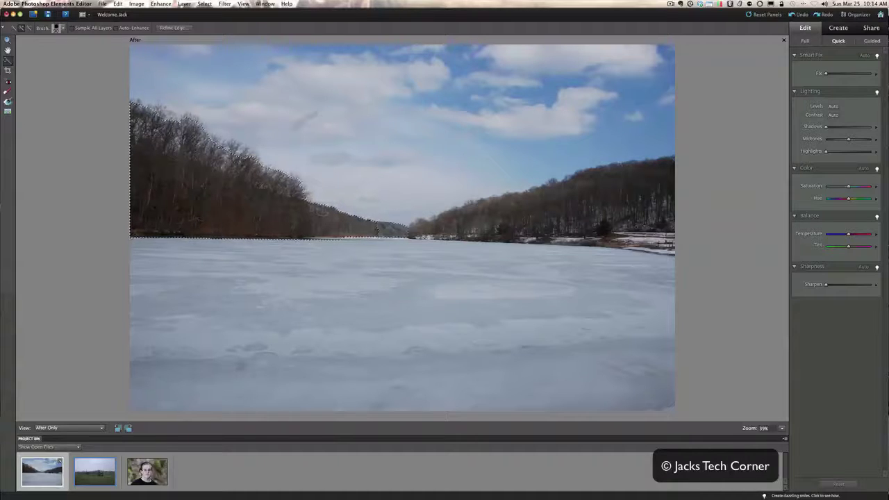
{"action": "left_click_drag", "start_coordinate": [385, 235], "coordinate": [543, 217]}
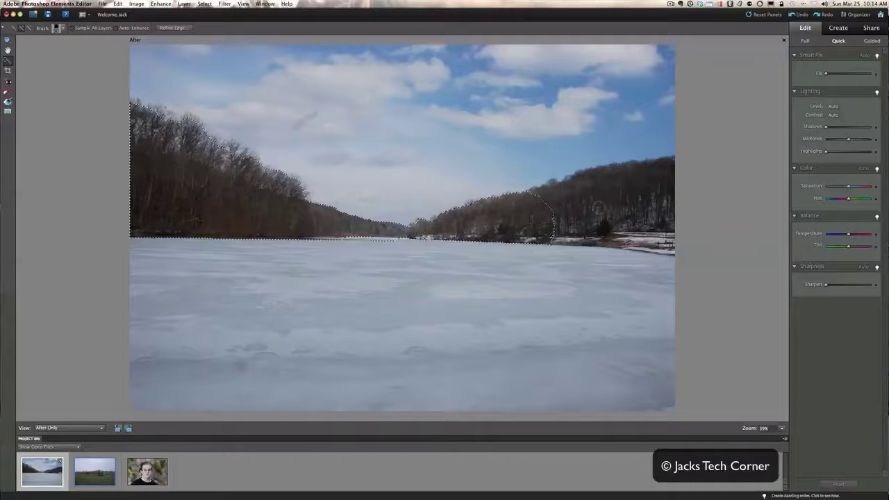
{"action": "mouse_move", "coordinate": [598, 207]}
{"action": "left_mouse_down"}
{"action": "mouse_move", "coordinate": [618, 206]}
{"action": "mouse_move", "coordinate": [629, 232]}
{"action": "left_mouse_up"}
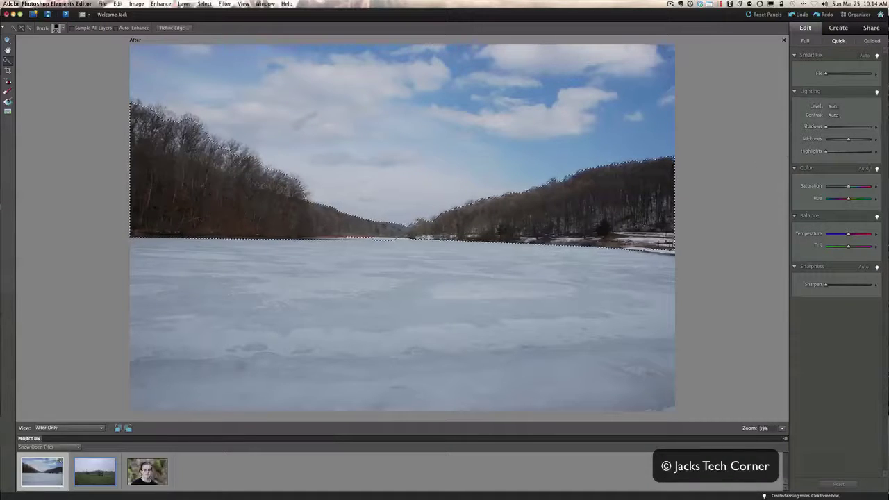
Step: Raise the saturation of the selected hillsides slightly and shift their hue a little
{"action": "key", "text": "h"}
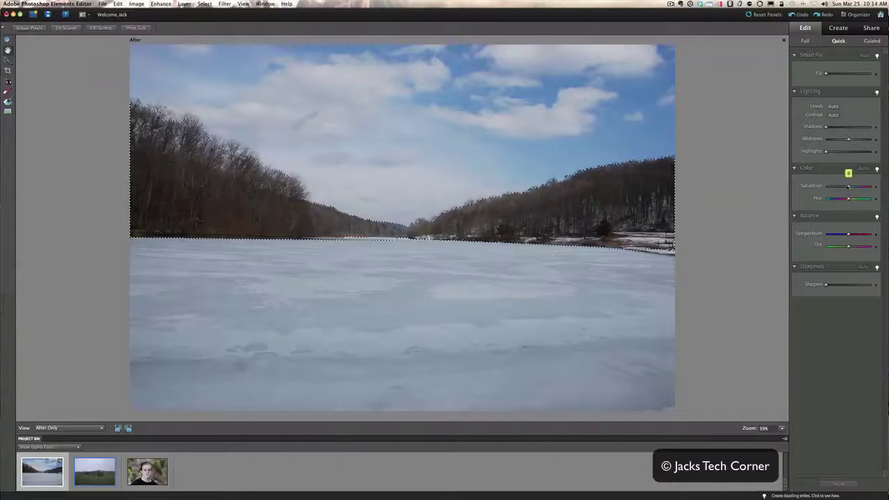
{"action": "mouse_move", "coordinate": [848, 186]}
{"action": "left_mouse_down"}
{"action": "mouse_move", "coordinate": [833, 186]}
{"action": "mouse_move", "coordinate": [851, 187]}
{"action": "left_mouse_up"}
{"action": "mouse_move", "coordinate": [855, 188]}
{"action": "left_mouse_down"}
{"action": "mouse_move", "coordinate": [868, 188]}
{"action": "mouse_move", "coordinate": [852, 188]}
{"action": "mouse_move", "coordinate": [849, 199]}
{"action": "left_mouse_up"}
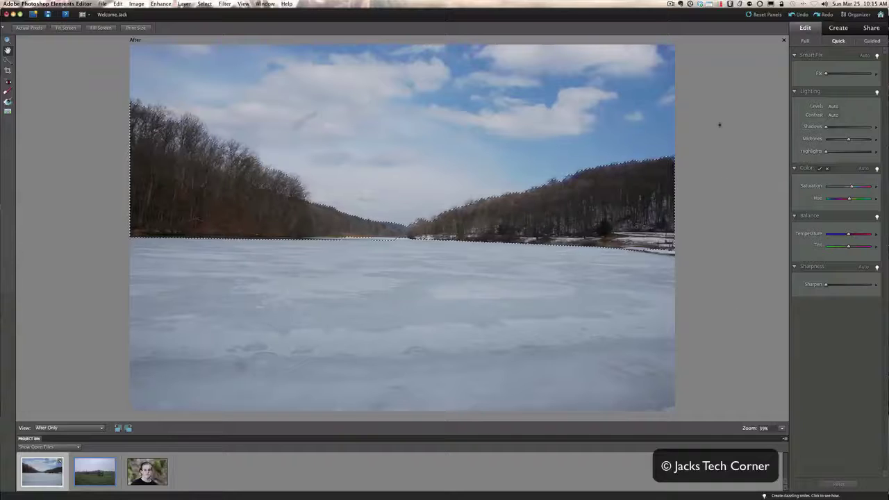
Step: Undo the hillside color changes and selection, and reset the photo's quick fixes
{"action": "left_click", "coordinate": [794, 15]}
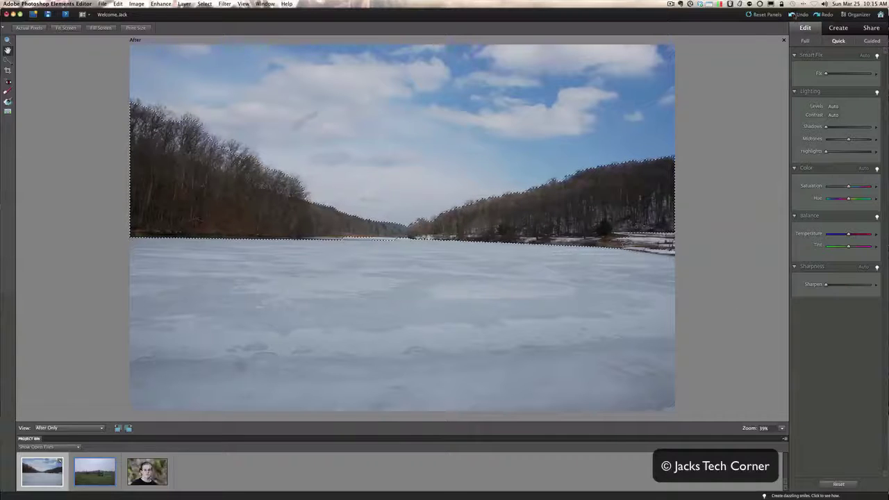
{"action": "left_click", "coordinate": [794, 15]}
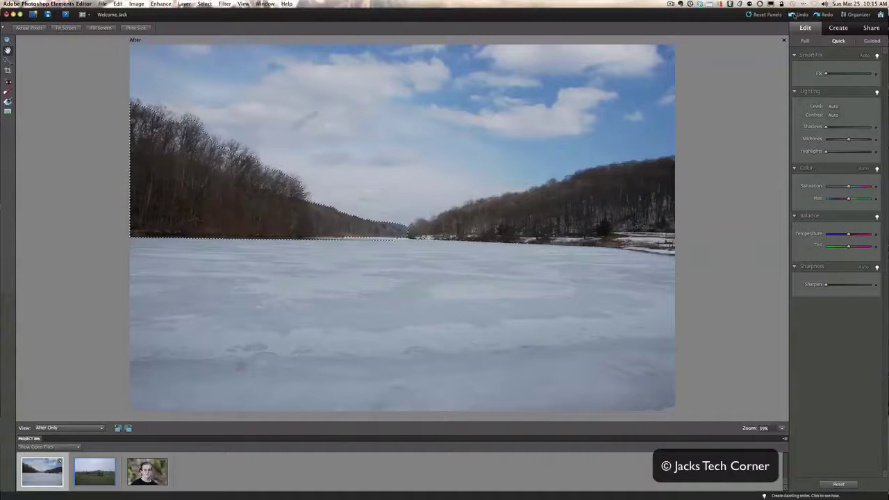
{"action": "left_click", "coordinate": [794, 14]}
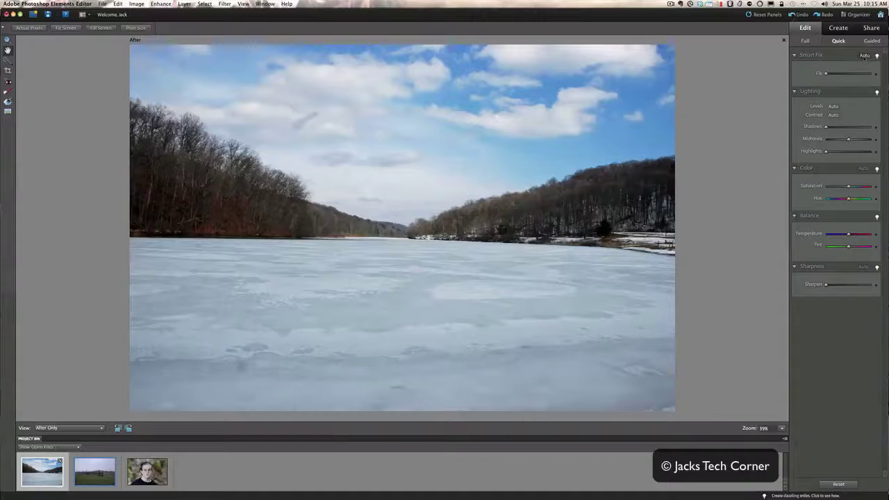
{"action": "left_click", "coordinate": [840, 484]}
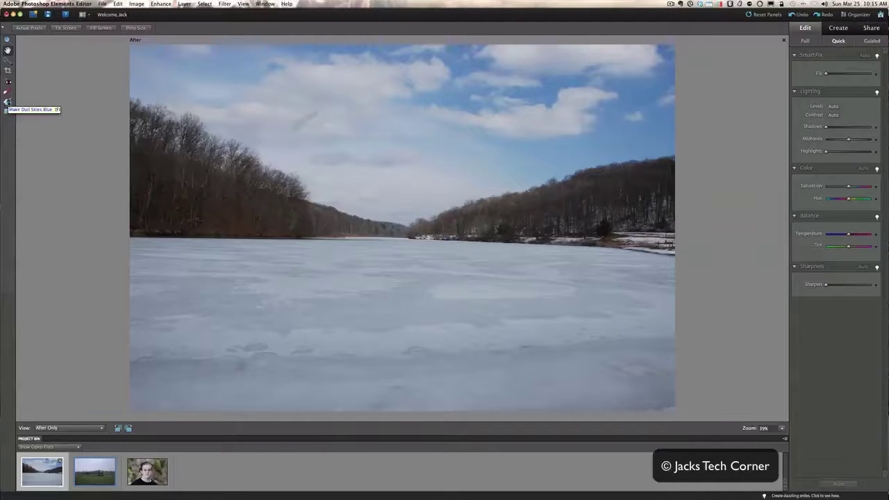
Step: Paint over the whole sky with the Make Dull Skies Blue effect and clear the selection
{"action": "left_click", "coordinate": [7, 102]}
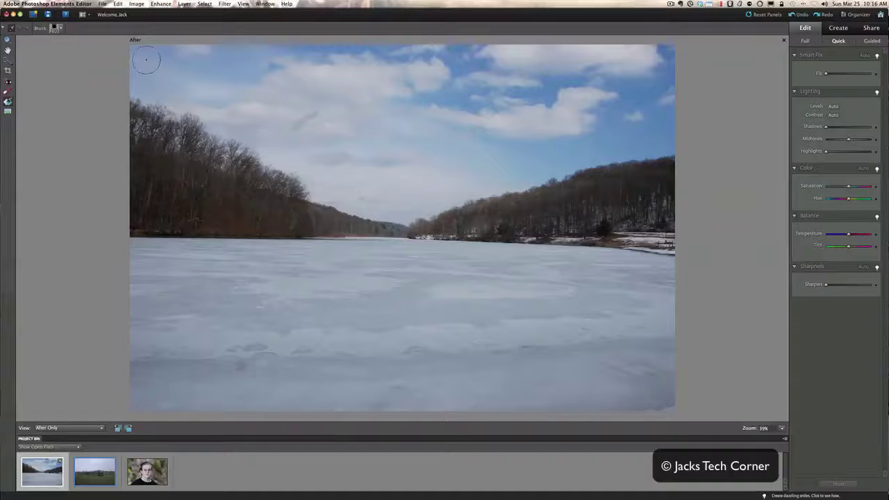
{"action": "left_click_drag", "start_coordinate": [142, 60], "coordinate": [526, 64]}
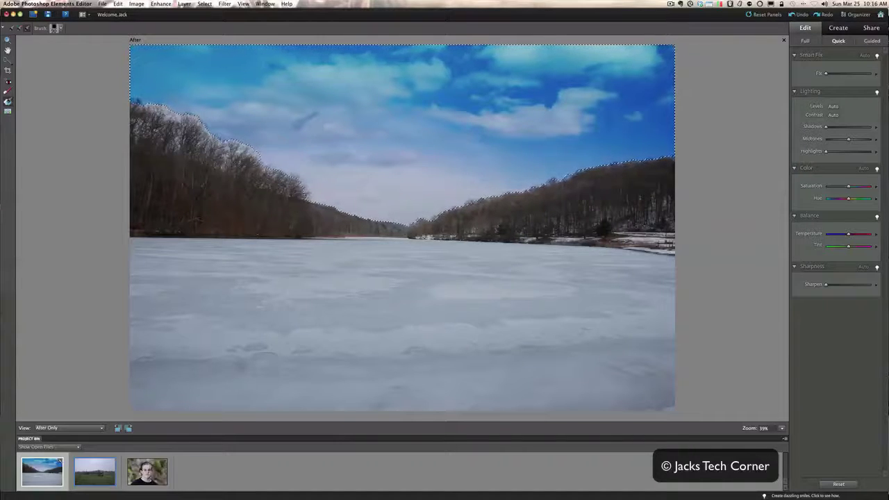
{"action": "left_click", "coordinate": [206, 5]}
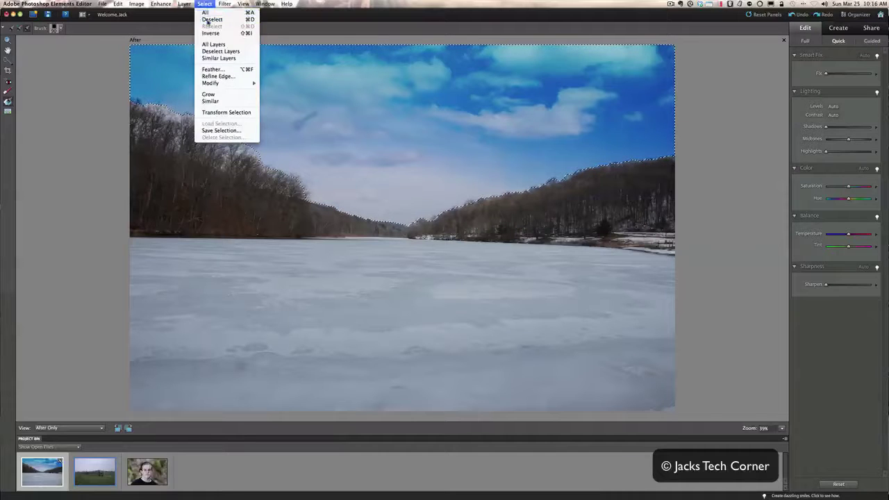
{"action": "left_click", "coordinate": [212, 26]}
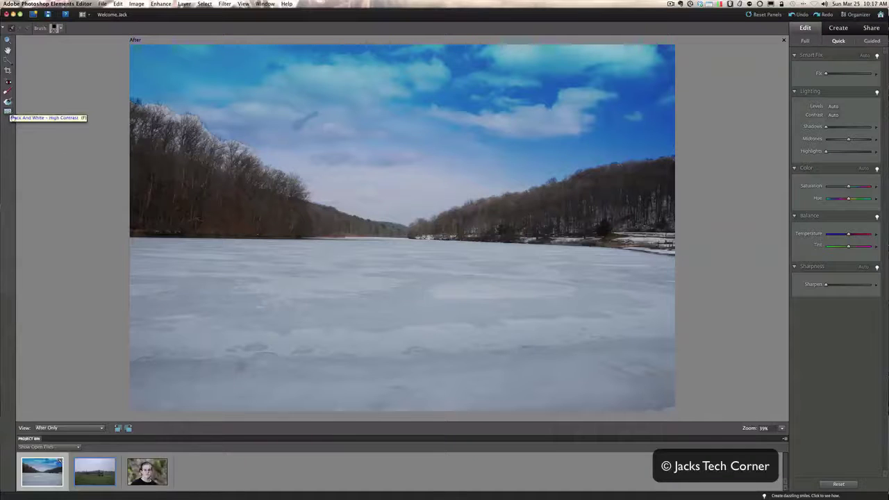
Step: Paint the Black And White - High Contrast effect over the entire frozen lake surface
{"action": "left_click", "coordinate": [139, 252]}
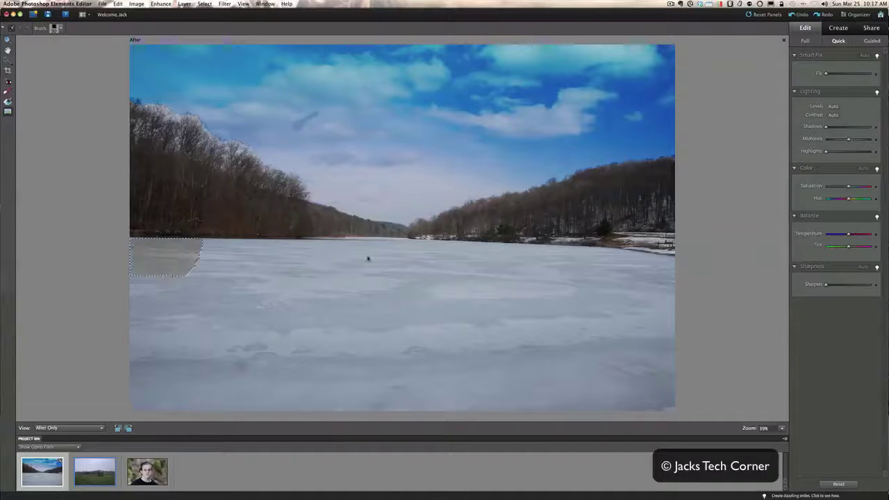
{"action": "left_click", "coordinate": [367, 258]}
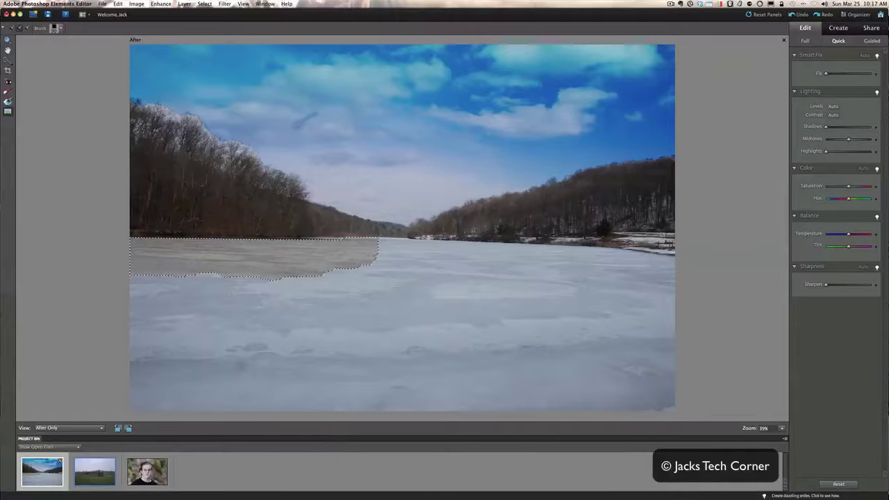
{"action": "left_click_drag", "start_coordinate": [366, 257], "coordinate": [473, 267]}
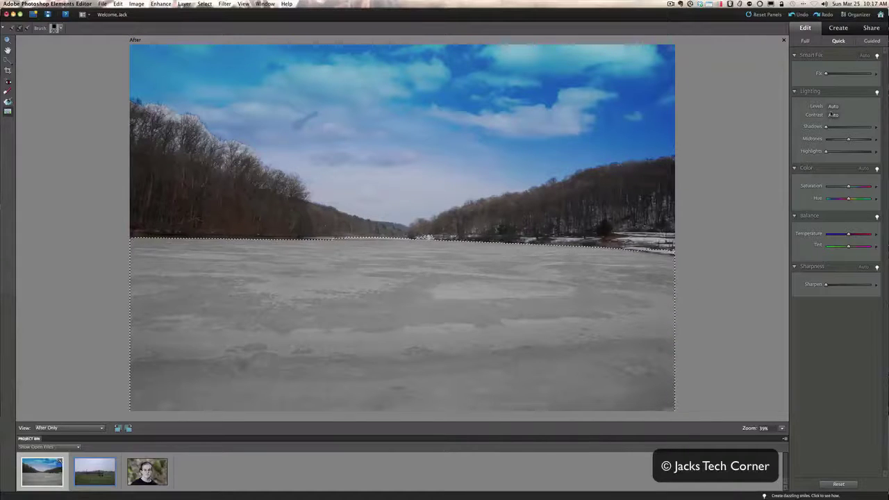
Step: Try automatic levels on the photo and undo the adjustment
{"action": "left_click", "coordinate": [833, 107]}
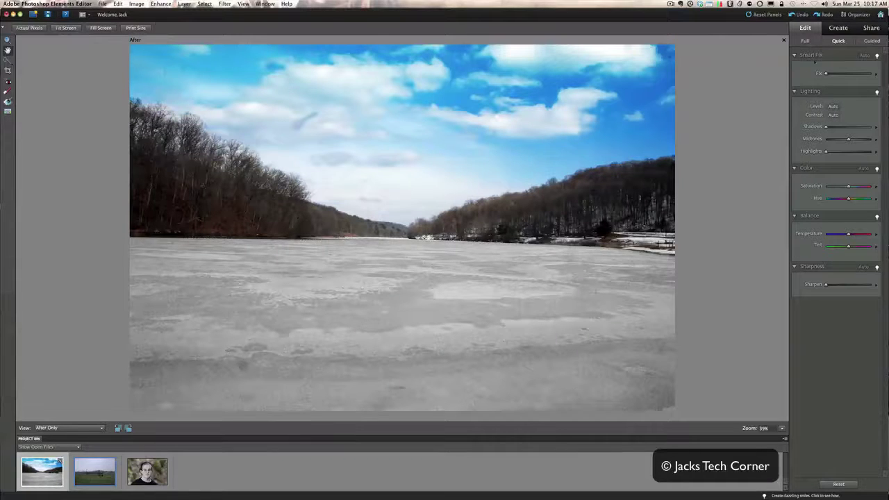
{"action": "left_click", "coordinate": [796, 14]}
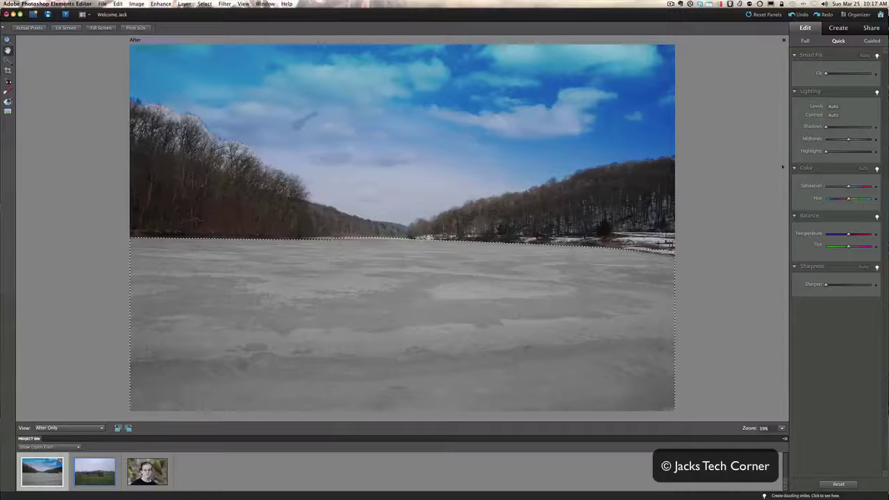
Step: Try slight saturation and sharpening adjustments on the selected ice, and clear the selection
{"action": "left_click_drag", "start_coordinate": [848, 188], "coordinate": [847, 186]}
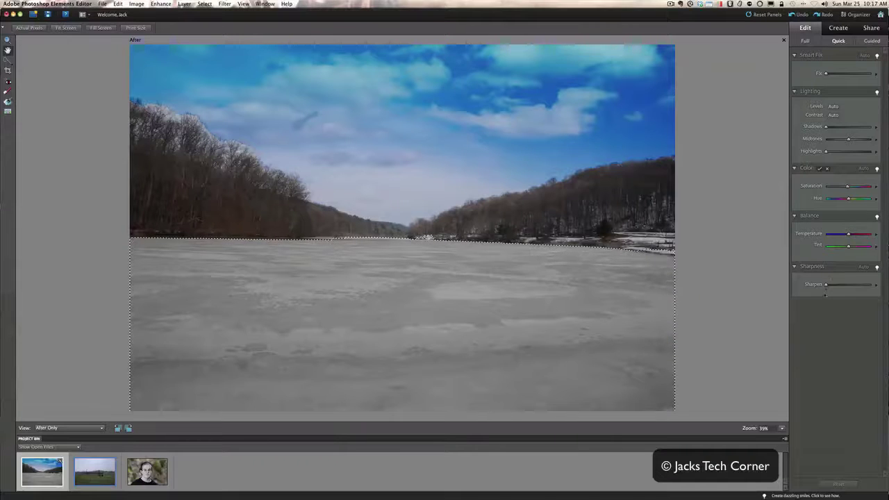
{"action": "left_click_drag", "start_coordinate": [827, 285], "coordinate": [835, 284]}
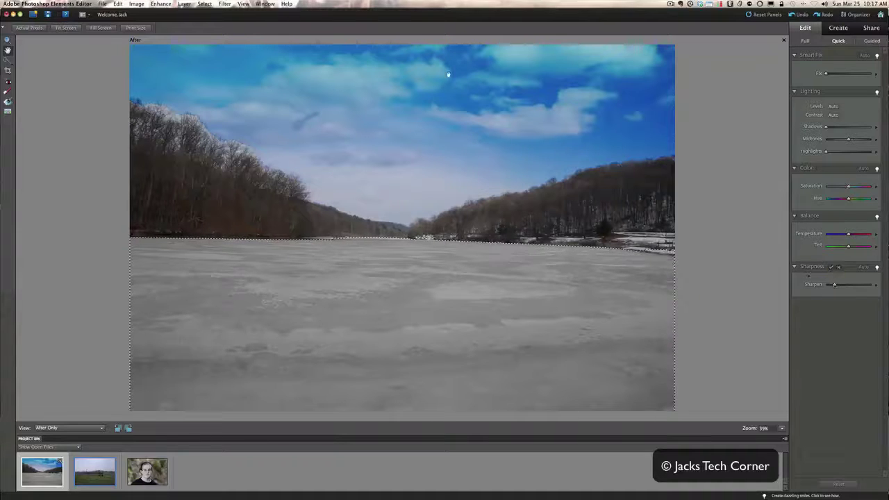
{"action": "left_click", "coordinate": [207, 4]}
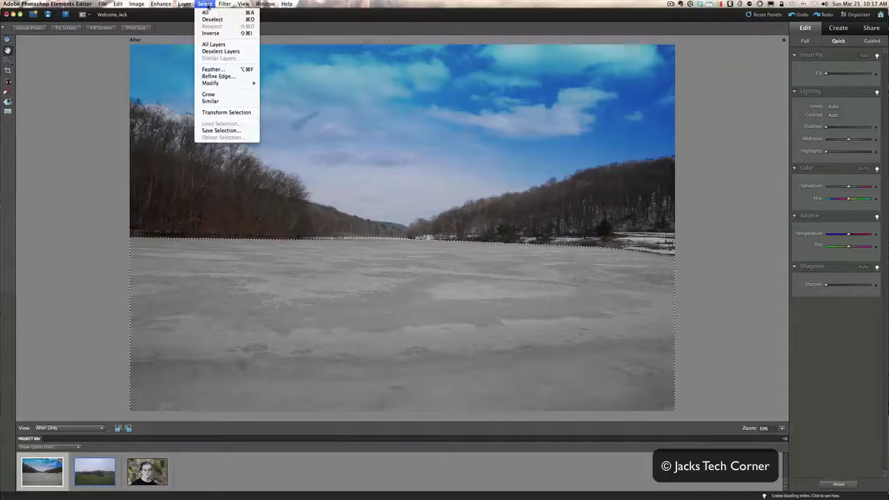
{"action": "left_click", "coordinate": [208, 20]}
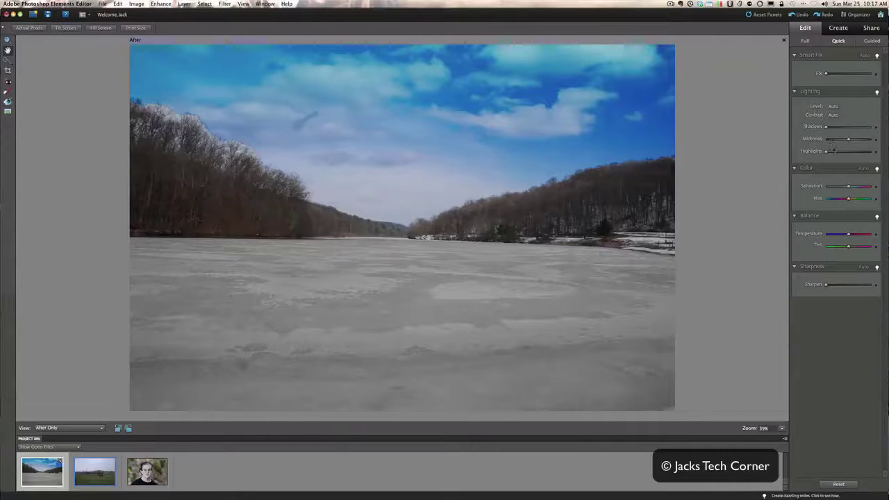
Step: Lighten the lake photo's shadows slightly and return to full editing
{"action": "left_click_drag", "start_coordinate": [826, 127], "coordinate": [833, 127]}
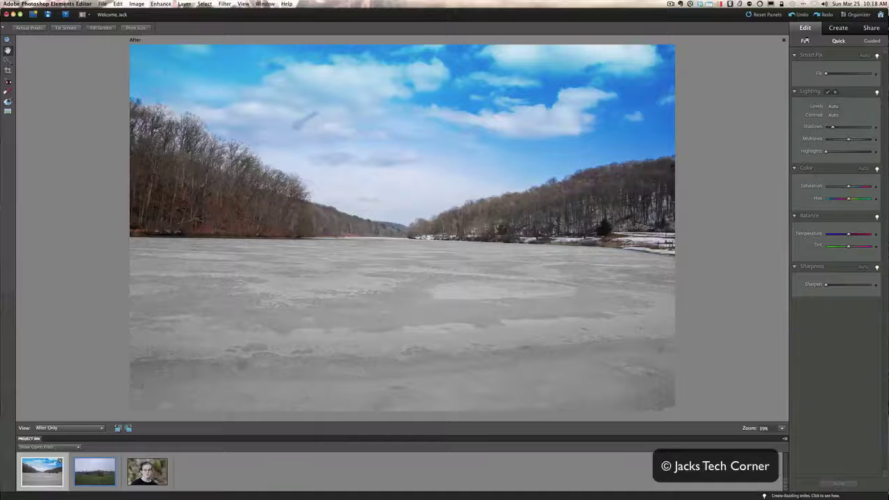
{"action": "left_click", "coordinate": [805, 40]}
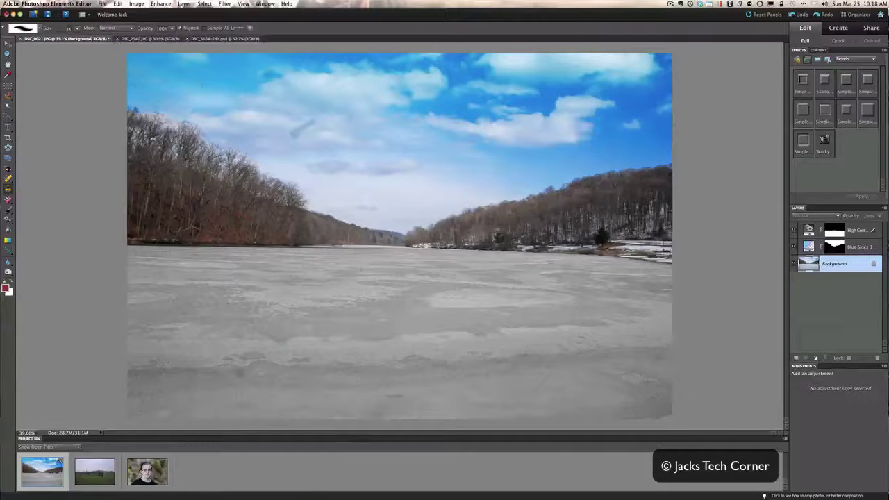
Step: Switch to the hay rake photo and duplicate its background layer
{"action": "left_click", "coordinate": [226, 38]}
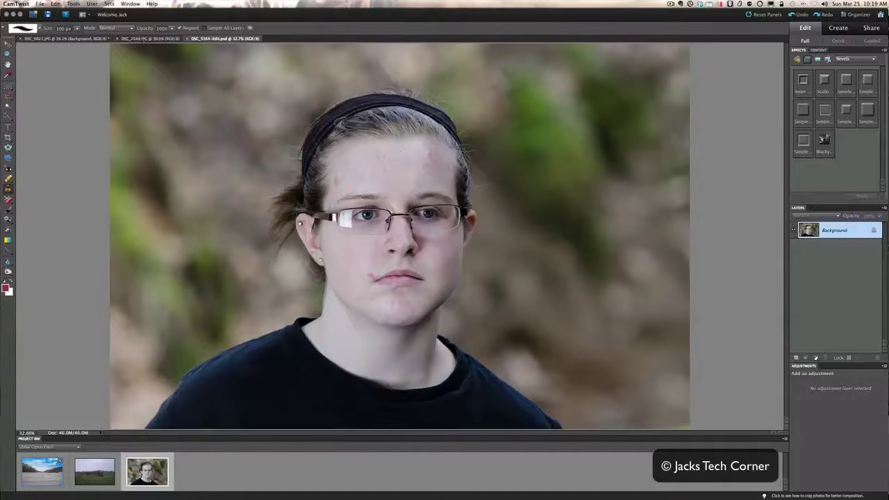
{"action": "left_click", "coordinate": [144, 39]}
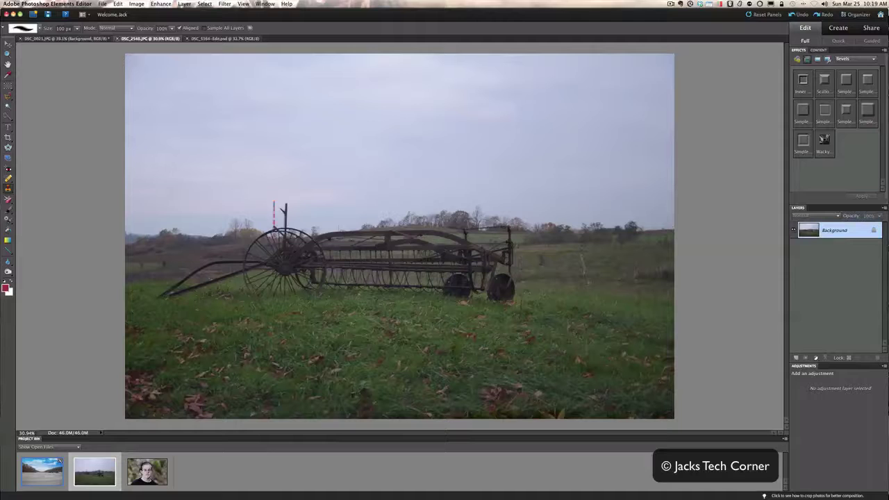
{"action": "key", "text": "ctrl+j"}
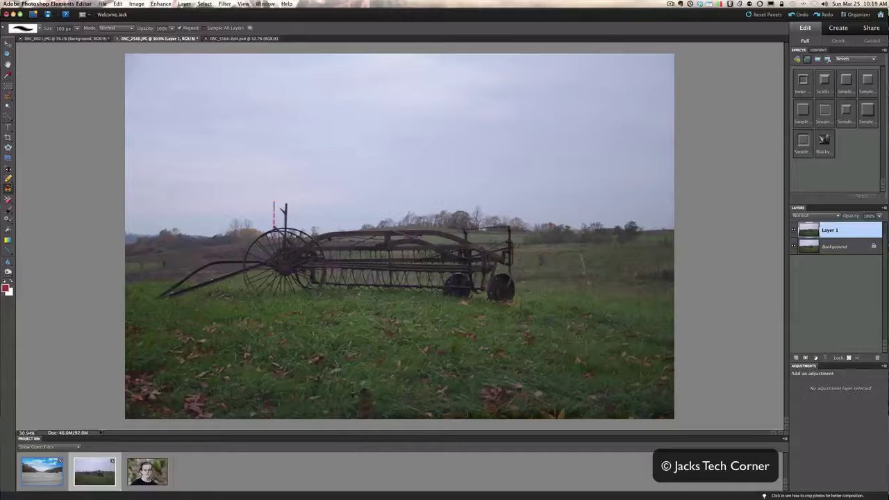
Step: Remove the red-and-white pole above the rake's wheel using an enlarged content-aware Spot Healing Brush
{"action": "left_click", "coordinate": [8, 179]}
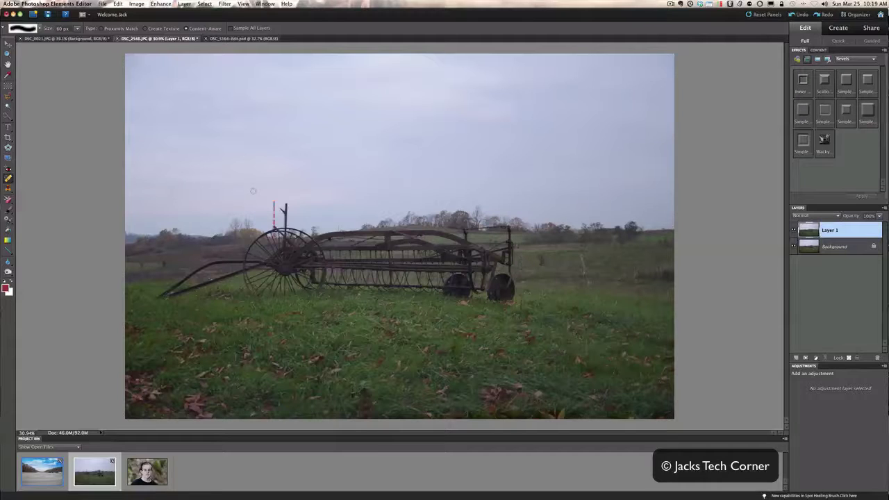
{"action": "key", "text": "bracketright"}
{"action": "key", "text": "bracketright"}
{"action": "key", "text": "bracketright"}
{"action": "key", "text": "bracketright"}
{"action": "left_click_drag", "start_coordinate": [272, 194], "coordinate": [273, 227]}
{"action": "left_click_drag", "start_coordinate": [266, 193], "coordinate": [272, 221]}
{"action": "key", "text": "s"}
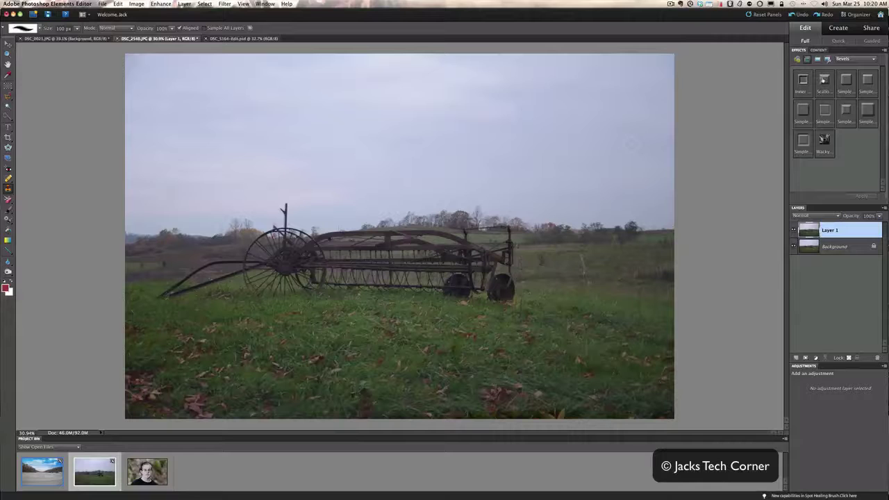
Step: Switch the rake photo to guided editing
{"action": "left_click", "coordinate": [872, 41]}
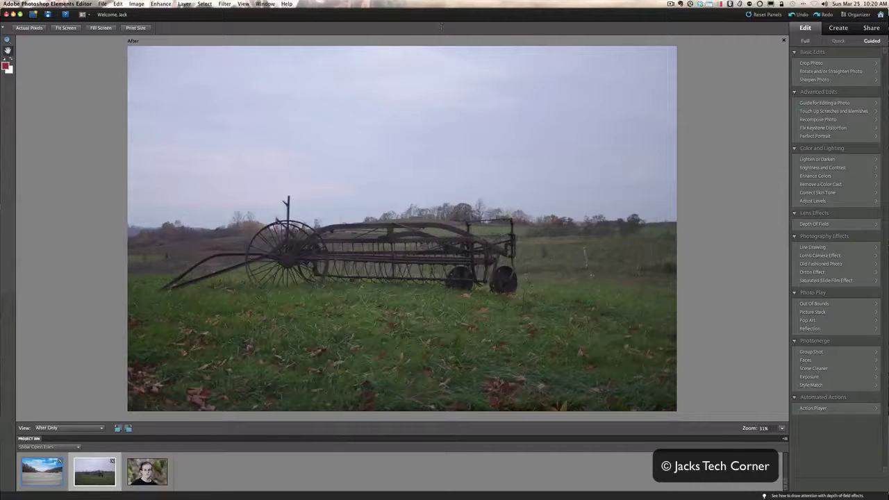
{"action": "key", "text": "super+Tab"}
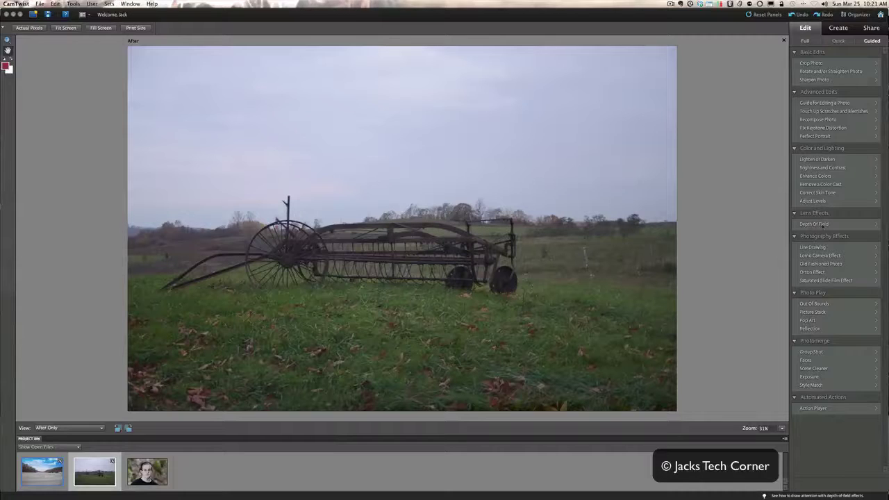
Step: Start the Simple Depth of Field guided edit and add the default blur to the rake photo
{"action": "left_click", "coordinate": [822, 226]}
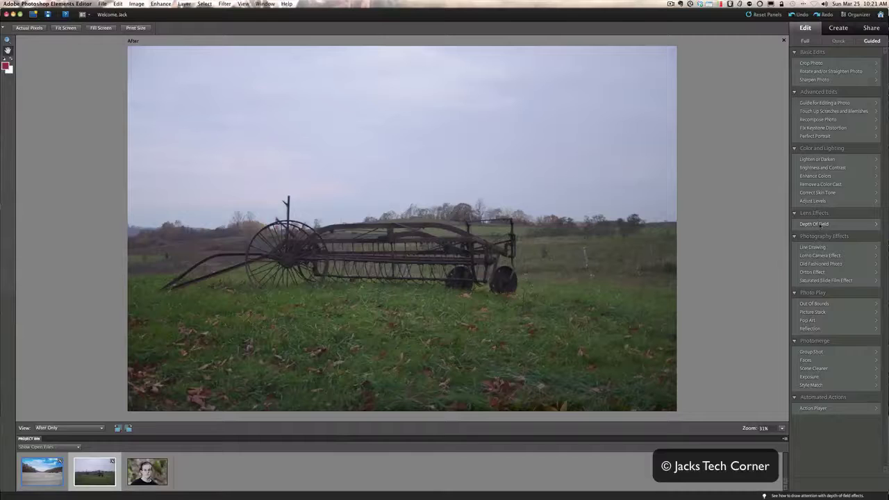
{"action": "left_click", "coordinate": [819, 224]}
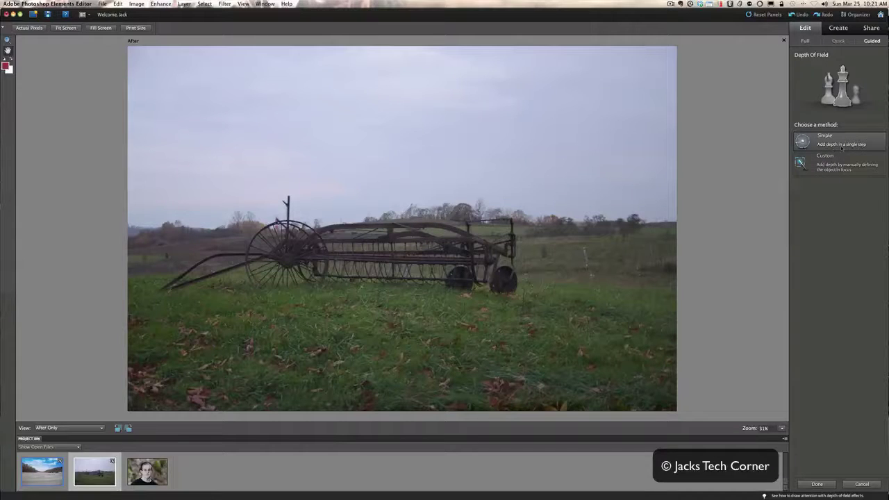
{"action": "left_click", "coordinate": [805, 143]}
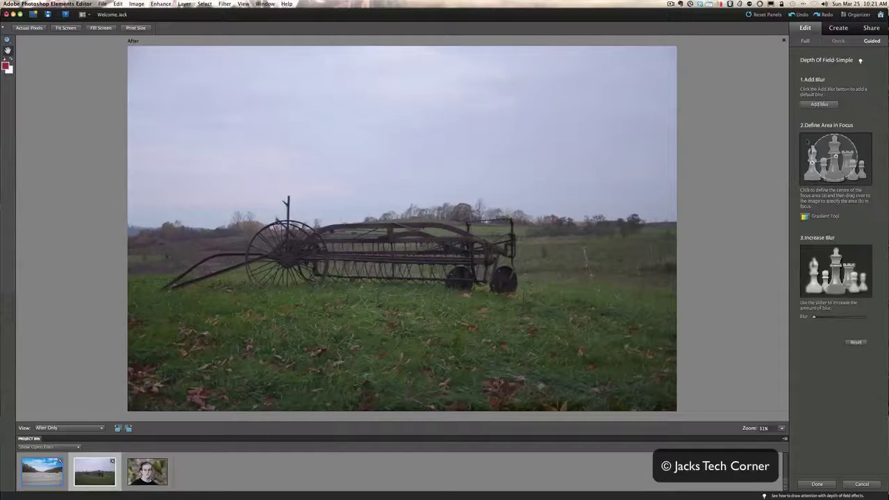
{"action": "left_click", "coordinate": [820, 104]}
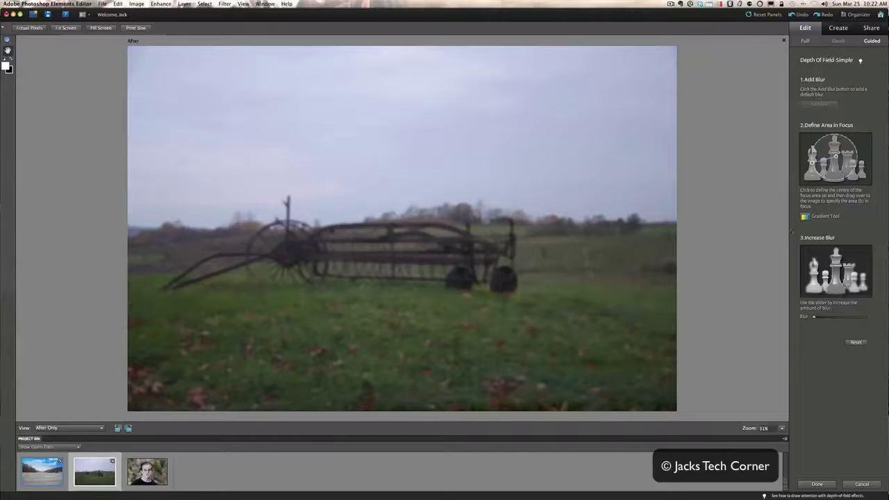
Step: Define the rake as the area in focus with several overlapping gradients, and increase the surrounding blur
{"action": "left_click", "coordinate": [805, 216]}
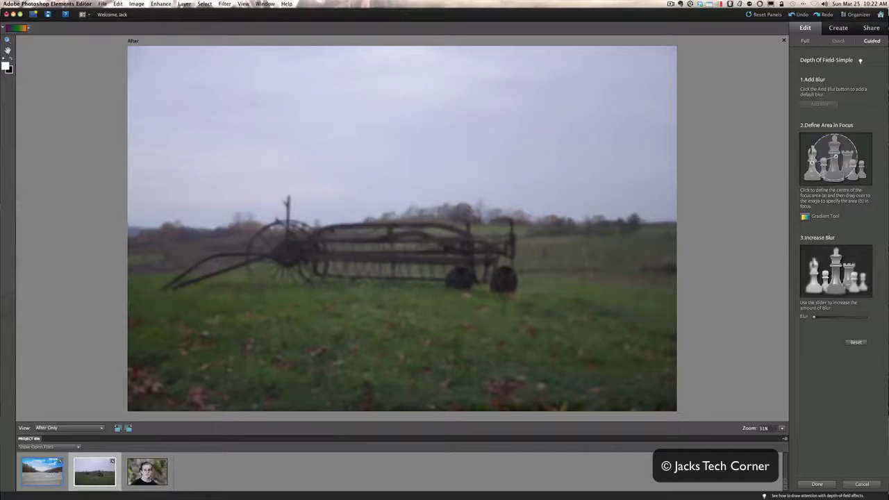
{"action": "left_click_drag", "start_coordinate": [212, 255], "coordinate": [518, 255]}
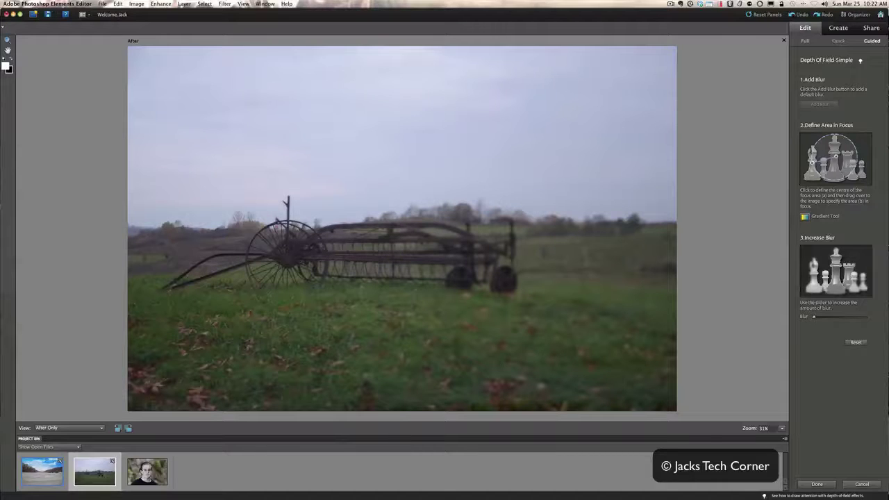
{"action": "left_click_drag", "start_coordinate": [327, 273], "coordinate": [494, 224]}
{"action": "left_click_drag", "start_coordinate": [406, 275], "coordinate": [515, 234]}
{"action": "left_click_drag", "start_coordinate": [480, 264], "coordinate": [518, 212]}
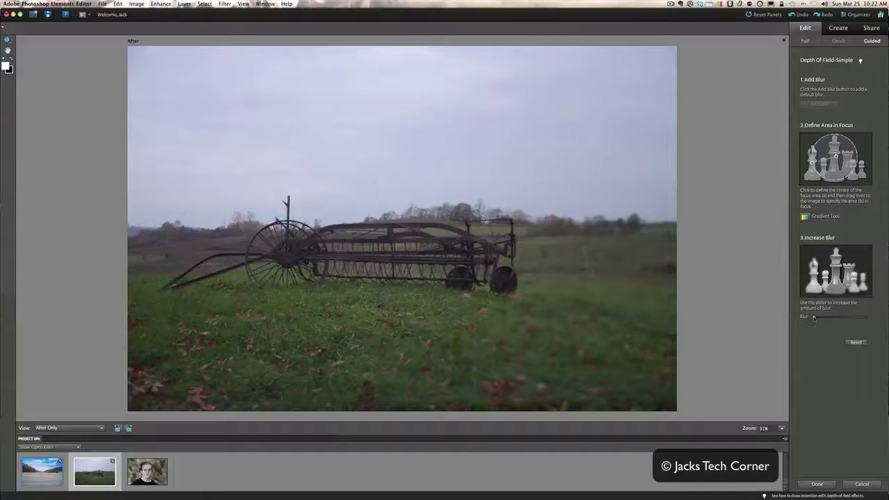
{"action": "left_click_drag", "start_coordinate": [814, 316], "coordinate": [841, 317]}
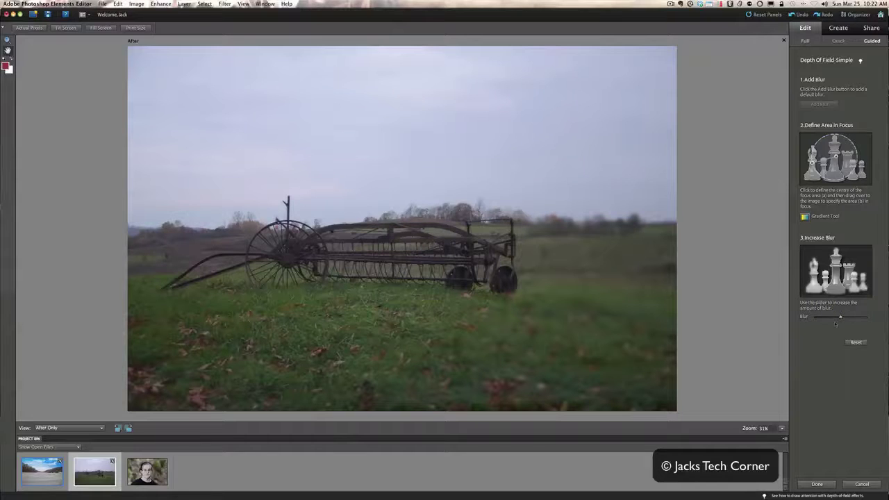
{"action": "left_click_drag", "start_coordinate": [841, 317], "coordinate": [857, 317]}
Step: Try another gradient from the rake's rear wheel across the field, and discard the Simple Depth of Field edit
{"action": "left_click", "coordinate": [806, 216]}
{"action": "left_click_drag", "start_coordinate": [520, 285], "coordinate": [665, 293]}
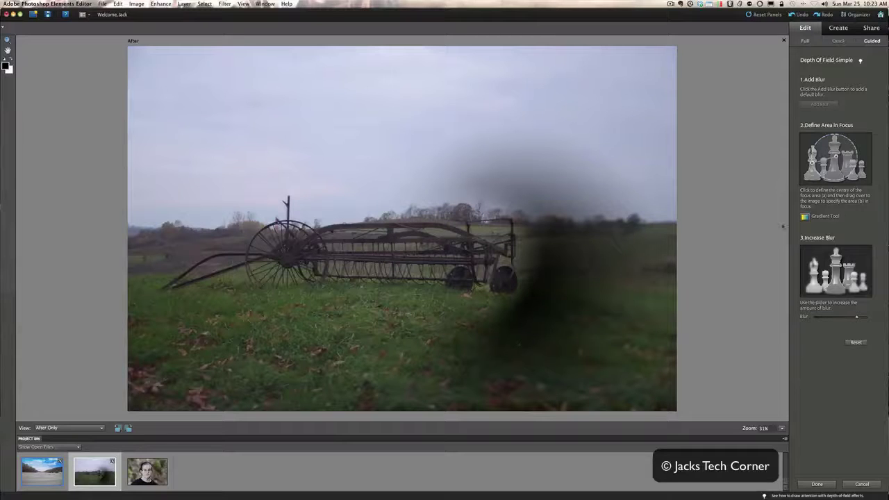
{"action": "left_click", "coordinate": [860, 344]}
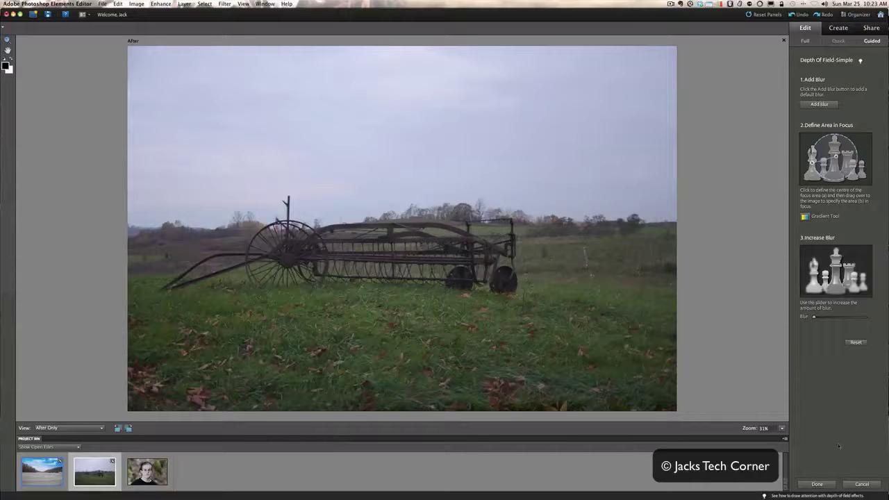
{"action": "left_click", "coordinate": [861, 484]}
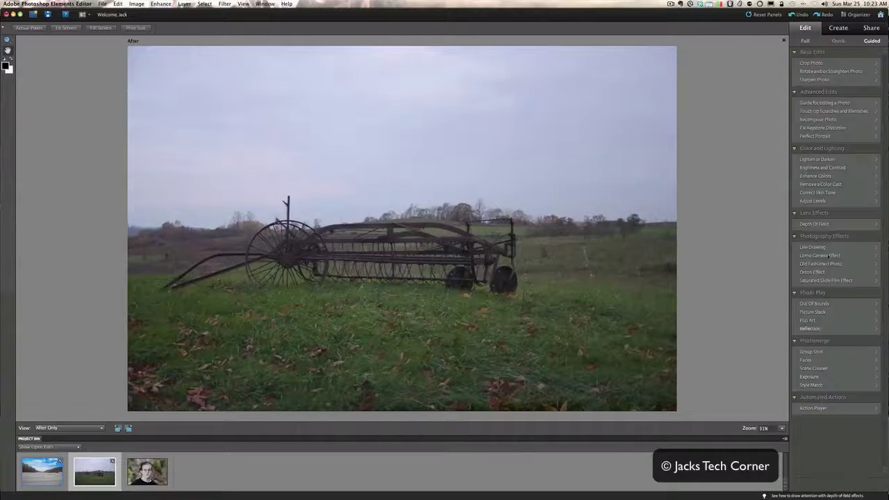
Step: Start the Custom Depth of Field edit and quick-select the rake as the focus area, subtracting the field beside it
{"action": "left_click", "coordinate": [815, 225]}
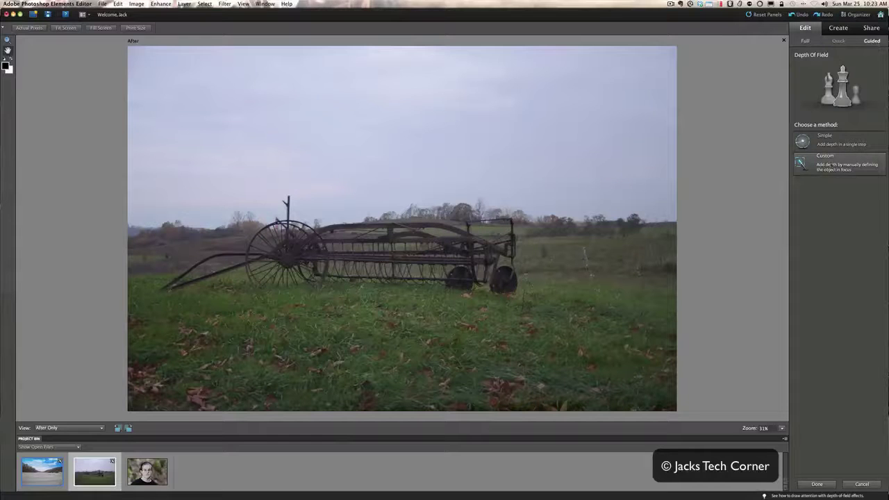
{"action": "left_click", "coordinate": [834, 165]}
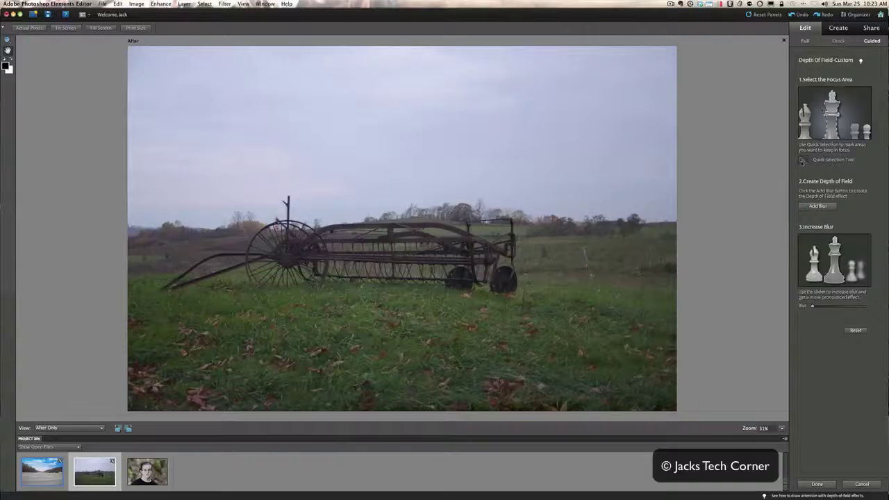
{"action": "left_click", "coordinate": [804, 160]}
{"action": "mouse_move", "coordinate": [180, 282]}
{"action": "left_mouse_down"}
{"action": "mouse_move", "coordinate": [239, 252]}
{"action": "mouse_move", "coordinate": [253, 256]}
{"action": "mouse_move", "coordinate": [286, 228]}
{"action": "mouse_move", "coordinate": [284, 212]}
{"action": "mouse_move", "coordinate": [425, 236]}
{"action": "mouse_move", "coordinate": [444, 229]}
{"action": "mouse_move", "coordinate": [443, 238]}
{"action": "mouse_move", "coordinate": [497, 223]}
{"action": "mouse_move", "coordinate": [510, 243]}
{"action": "mouse_move", "coordinate": [510, 283]}
{"action": "mouse_move", "coordinate": [415, 268]}
{"action": "left_mouse_up"}
{"action": "mouse_move", "coordinate": [300, 271]}
{"action": "left_mouse_down"}
{"action": "mouse_move", "coordinate": [315, 273]}
{"action": "mouse_move", "coordinate": [257, 272]}
{"action": "mouse_move", "coordinate": [264, 281]}
{"action": "mouse_move", "coordinate": [229, 265]}
{"action": "mouse_move", "coordinate": [167, 289]}
{"action": "left_mouse_up"}
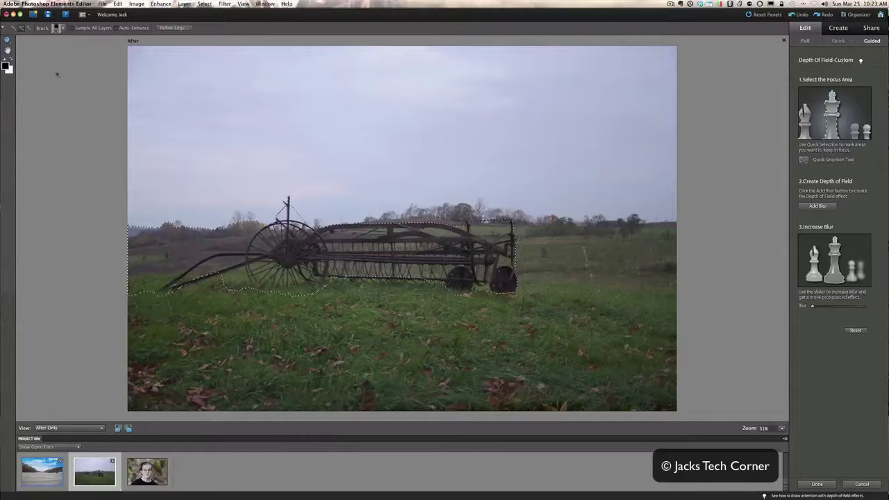
{"action": "left_click", "coordinate": [29, 28]}
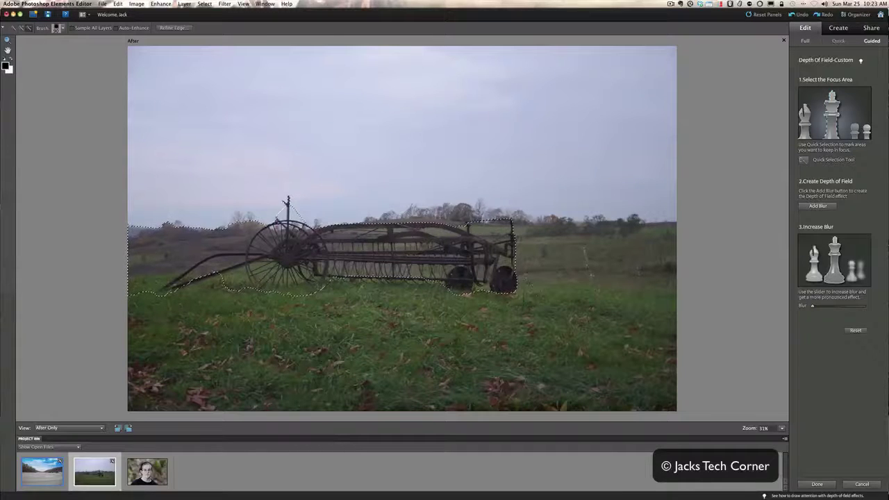
{"action": "mouse_move", "coordinate": [134, 239]}
{"action": "left_mouse_down"}
{"action": "mouse_move", "coordinate": [241, 245]}
{"action": "mouse_move", "coordinate": [199, 246]}
{"action": "mouse_move", "coordinate": [154, 293]}
{"action": "left_mouse_up"}
Step: Add a strong depth of field blur around the selected rake and return to full editing
{"action": "left_click", "coordinate": [818, 206]}
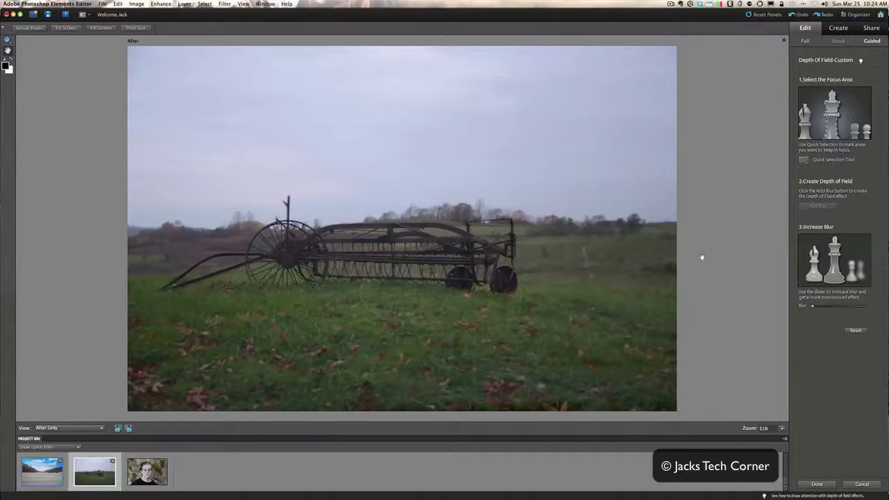
{"action": "left_click_drag", "start_coordinate": [812, 306], "coordinate": [833, 307]}
{"action": "left_click_drag", "start_coordinate": [833, 307], "coordinate": [850, 307]}
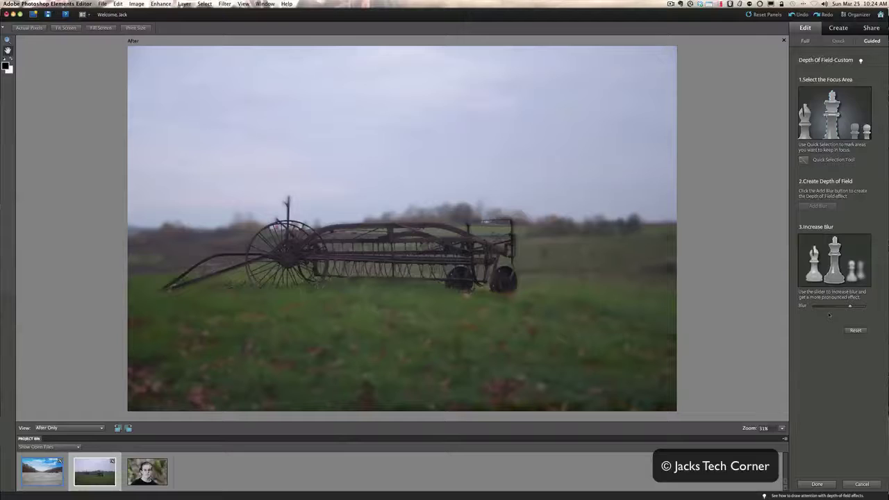
{"action": "left_click_drag", "start_coordinate": [850, 308], "coordinate": [856, 307]}
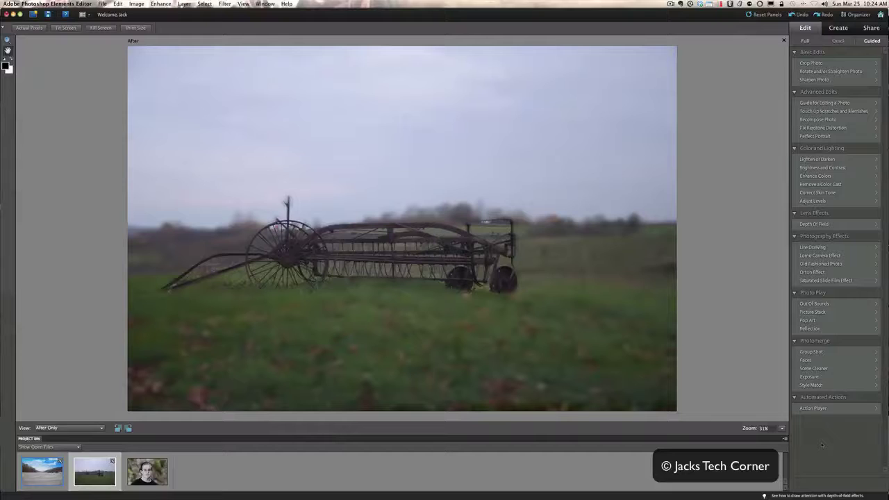
{"action": "left_click", "coordinate": [806, 40]}
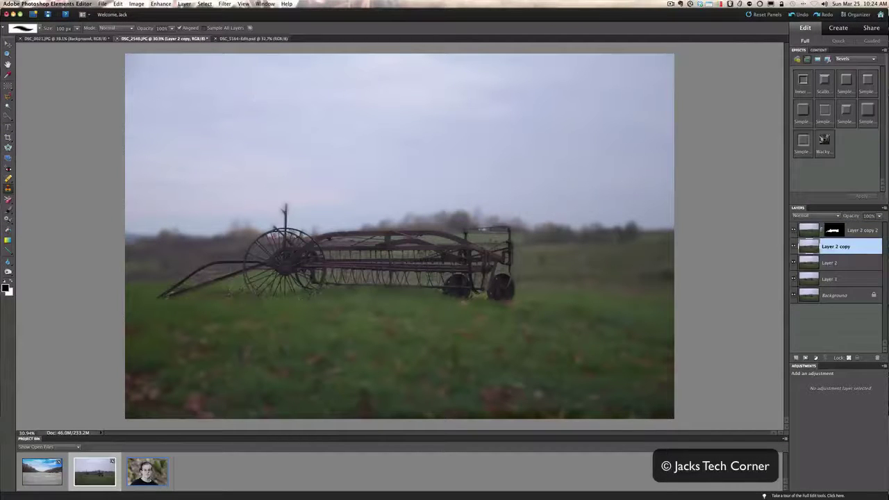
{"action": "left_click", "coordinate": [254, 39]}
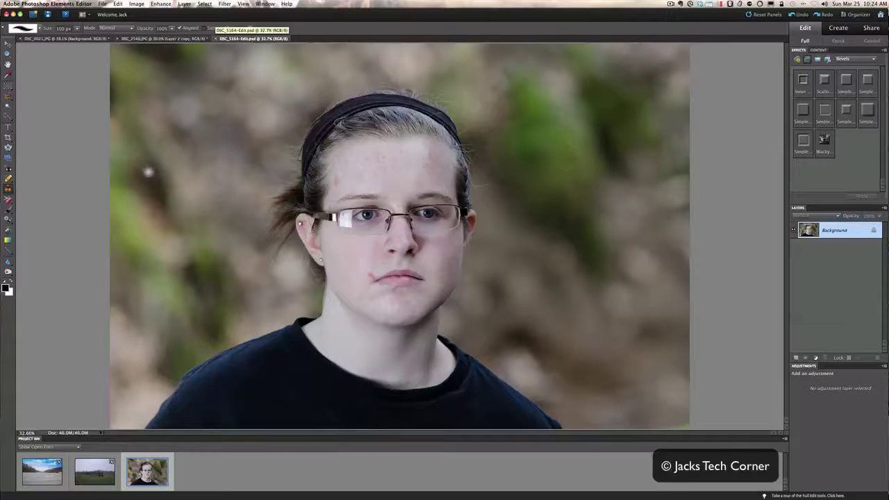
{"action": "key", "text": "v"}
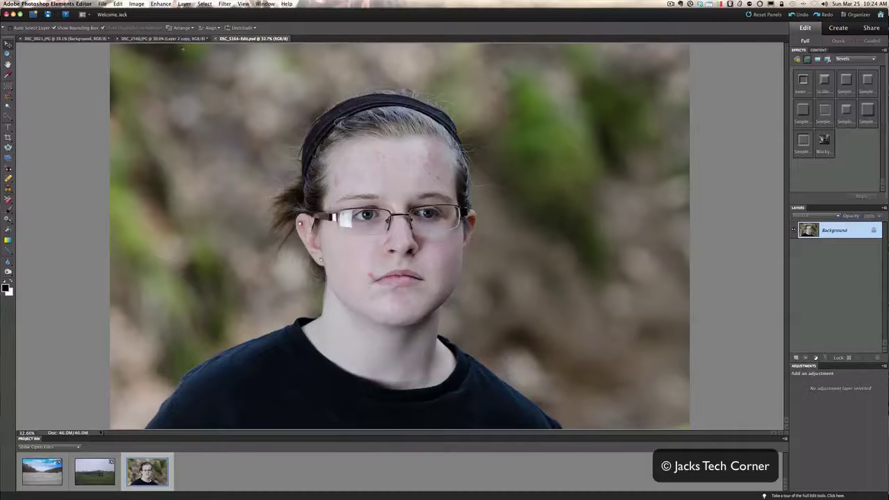
{"action": "left_click", "coordinate": [180, 39]}
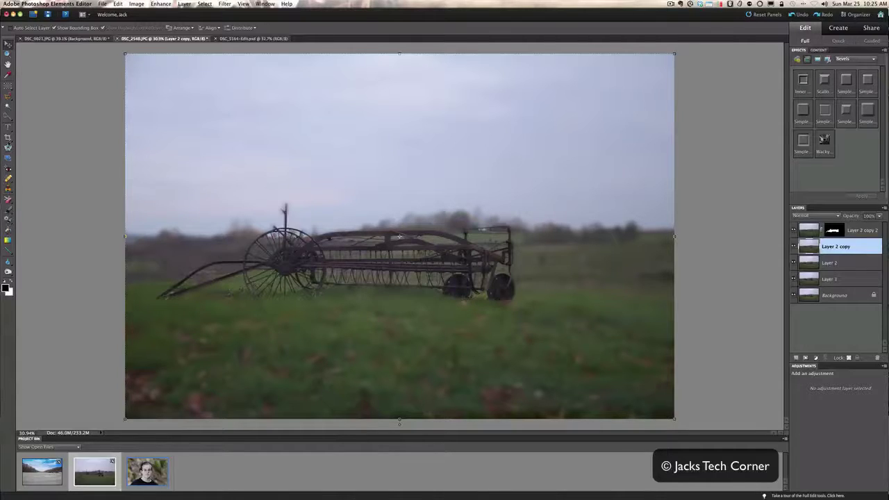
Step: Crop the rake photo to its full width, cutting off the grass just below the rake's wheels
{"action": "left_click", "coordinate": [8, 137]}
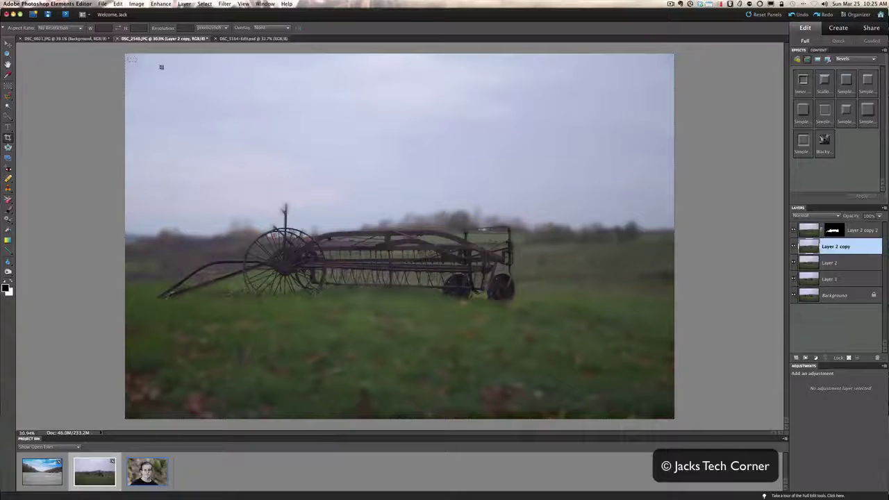
{"action": "mouse_move", "coordinate": [126, 58]}
{"action": "left_mouse_down"}
{"action": "mouse_move", "coordinate": [539, 182]}
{"action": "mouse_move", "coordinate": [546, 238]}
{"action": "mouse_move", "coordinate": [638, 311]}
{"action": "mouse_move", "coordinate": [667, 318]}
{"action": "mouse_move", "coordinate": [674, 306]}
{"action": "left_mouse_up"}
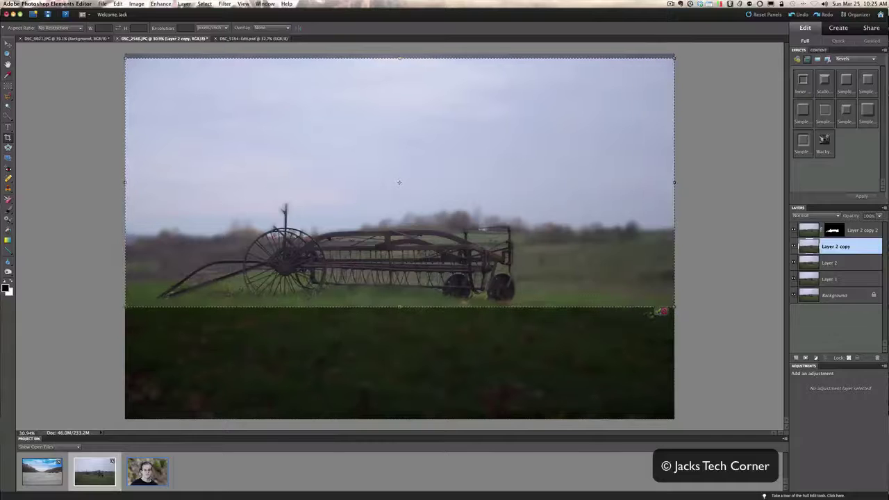
{"action": "left_click", "coordinate": [658, 311]}
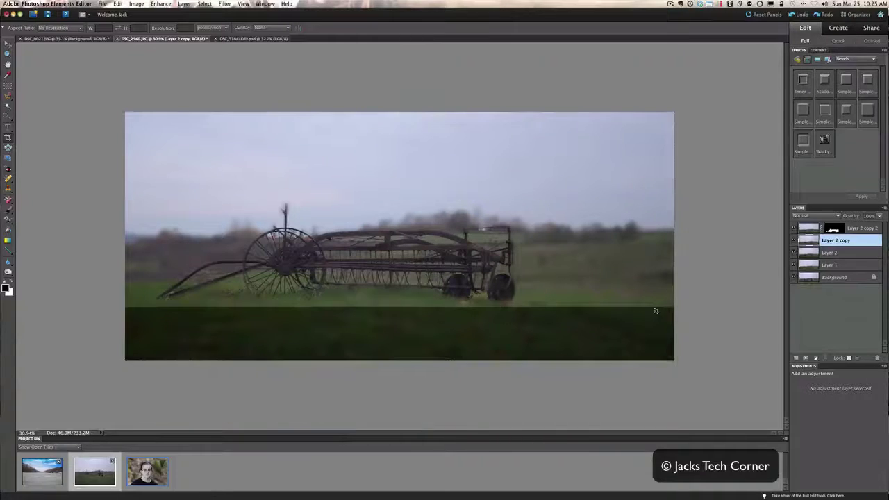